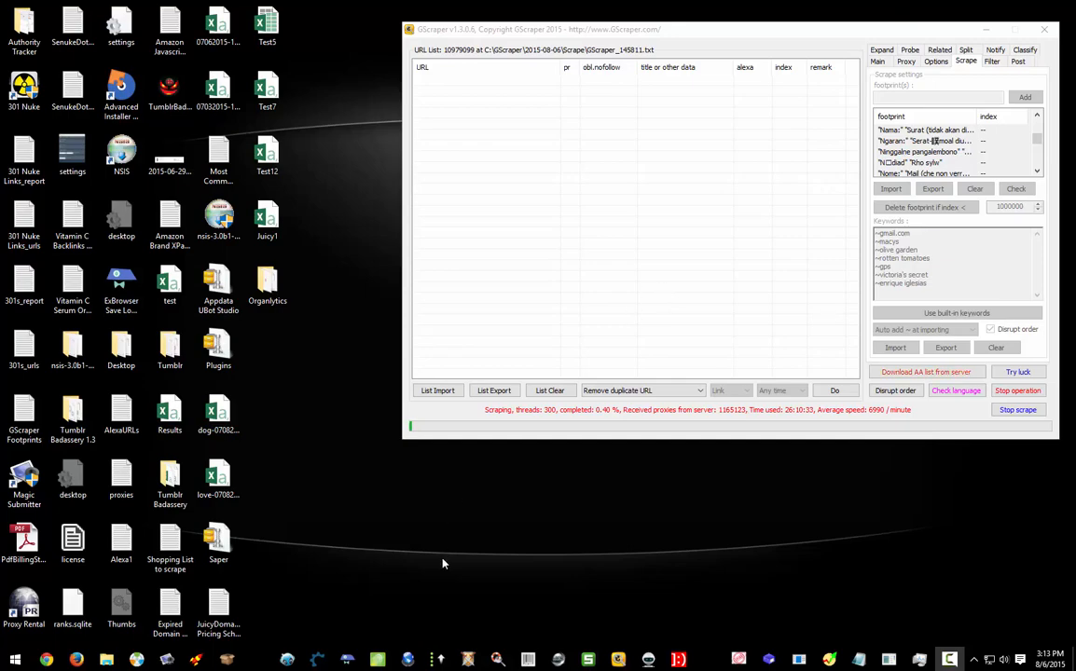
- Switch to GSA Platform Identifier, open its settings and close them without changes
left_click(379, 660)
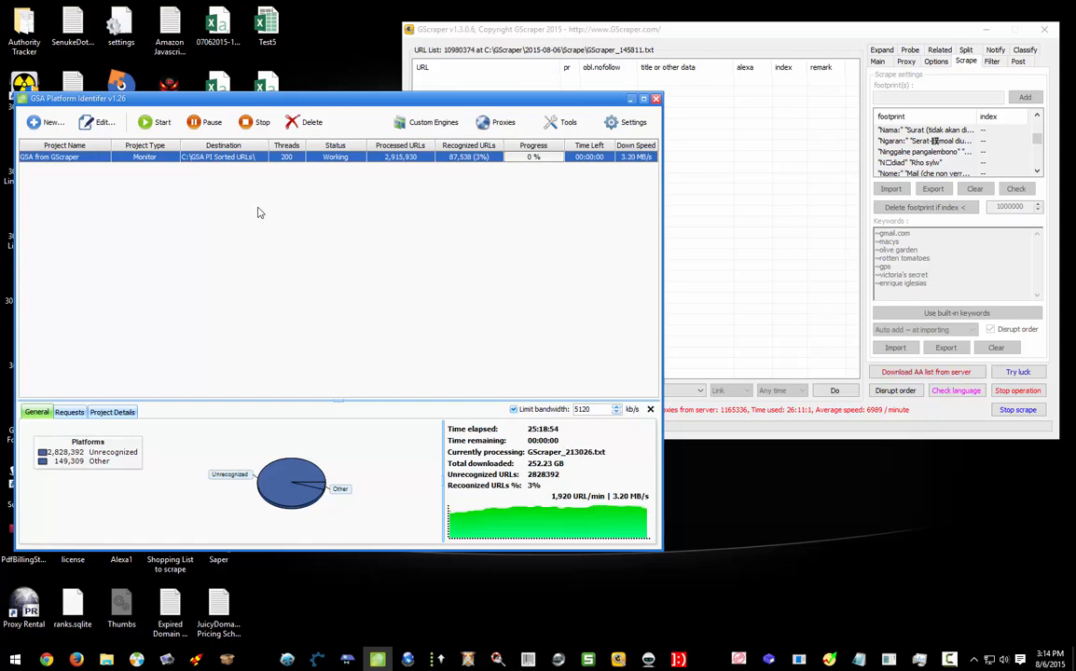
left_click(628, 125)
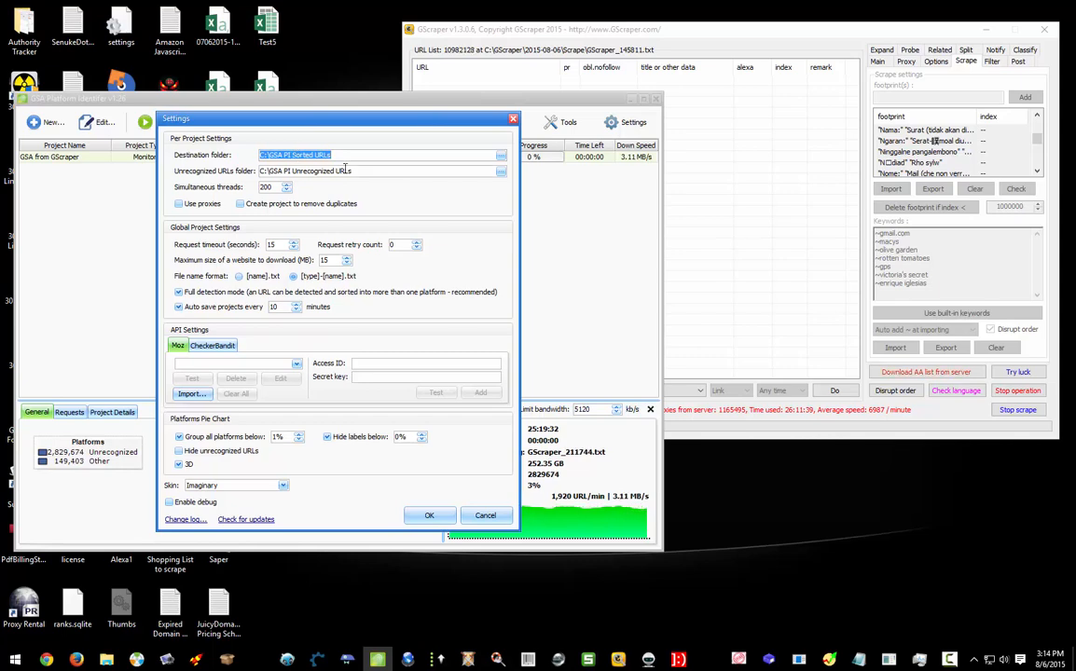
left_click(484, 514)
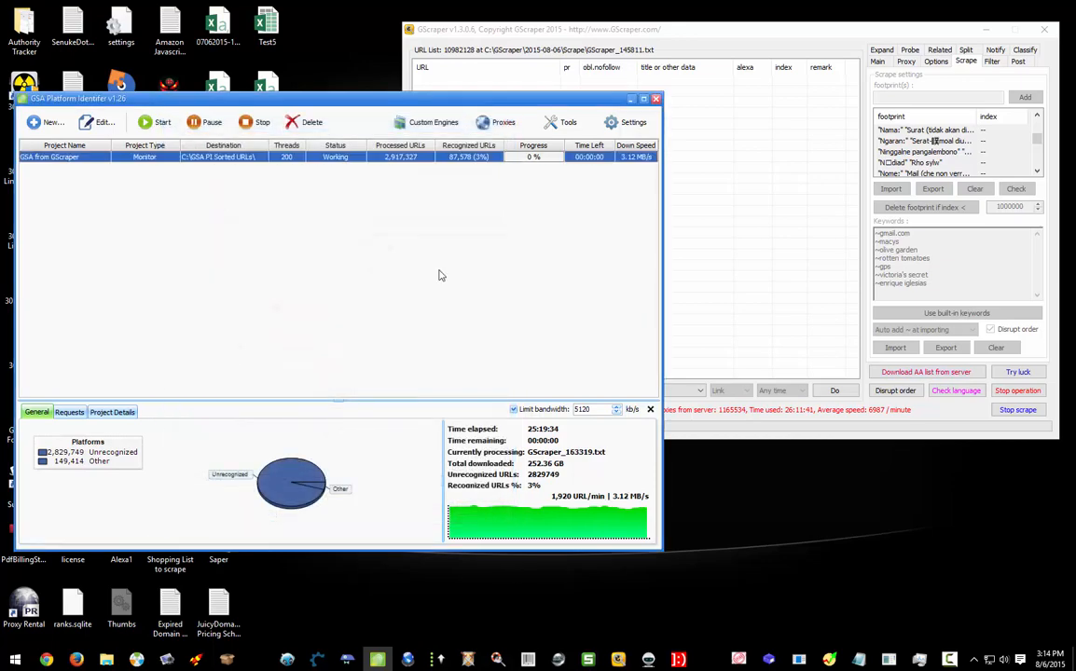
- Start a new project and set its project type to Monitor files/folders
left_click(28, 118)
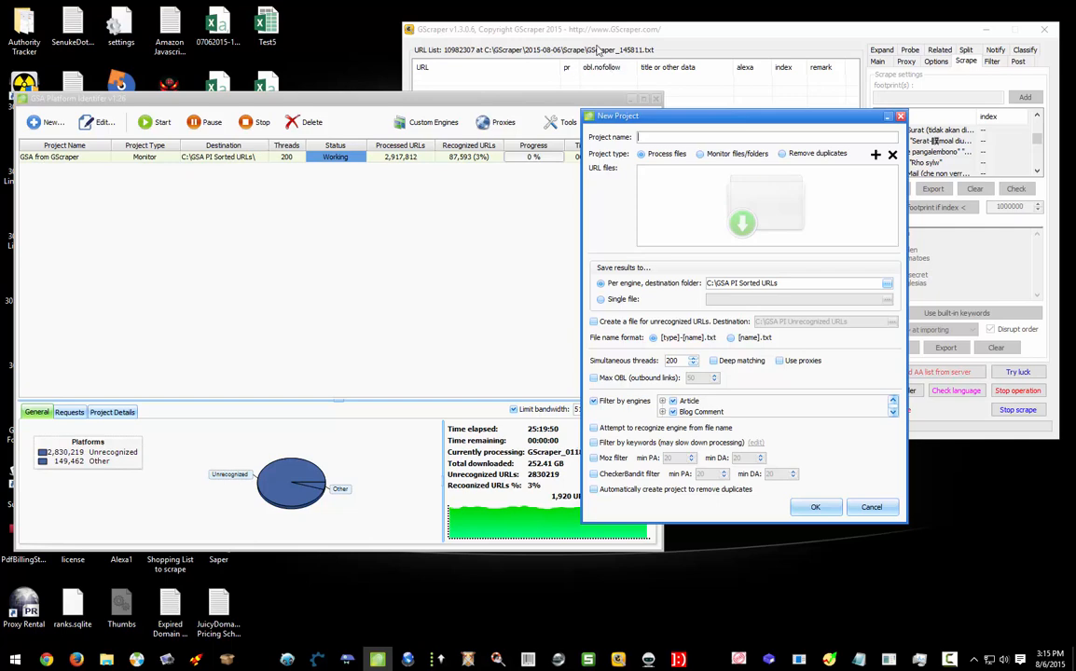
left_click(706, 155)
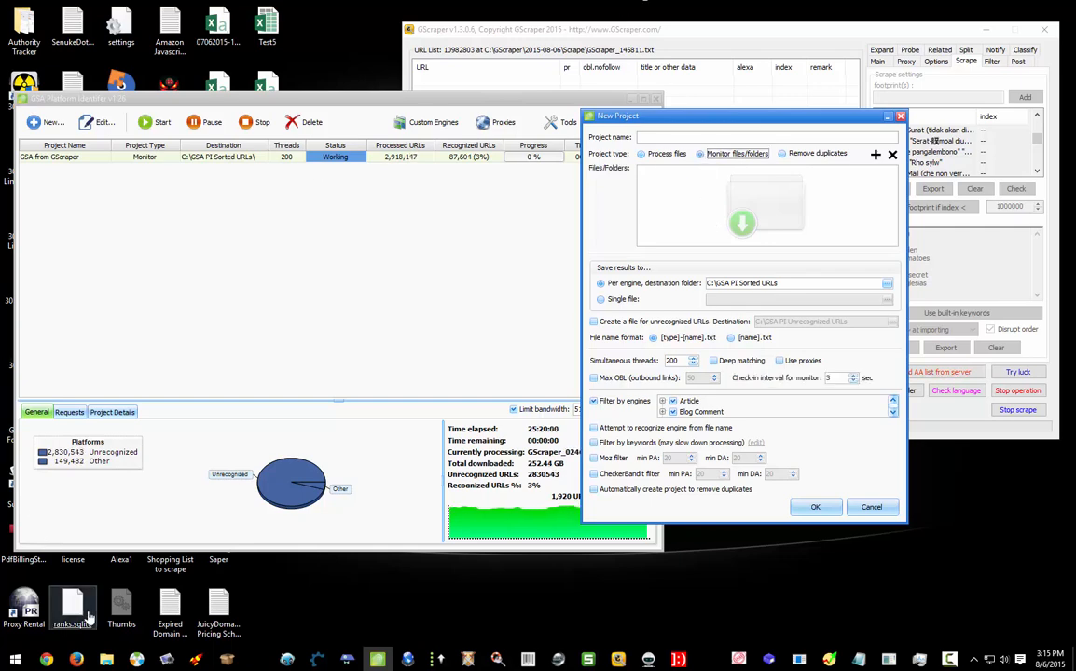
- Open File Explorer and browse Local Disk (C:) into the GScraper folder's 2015-05-15 Scrape subfolder
left_click(106, 660)
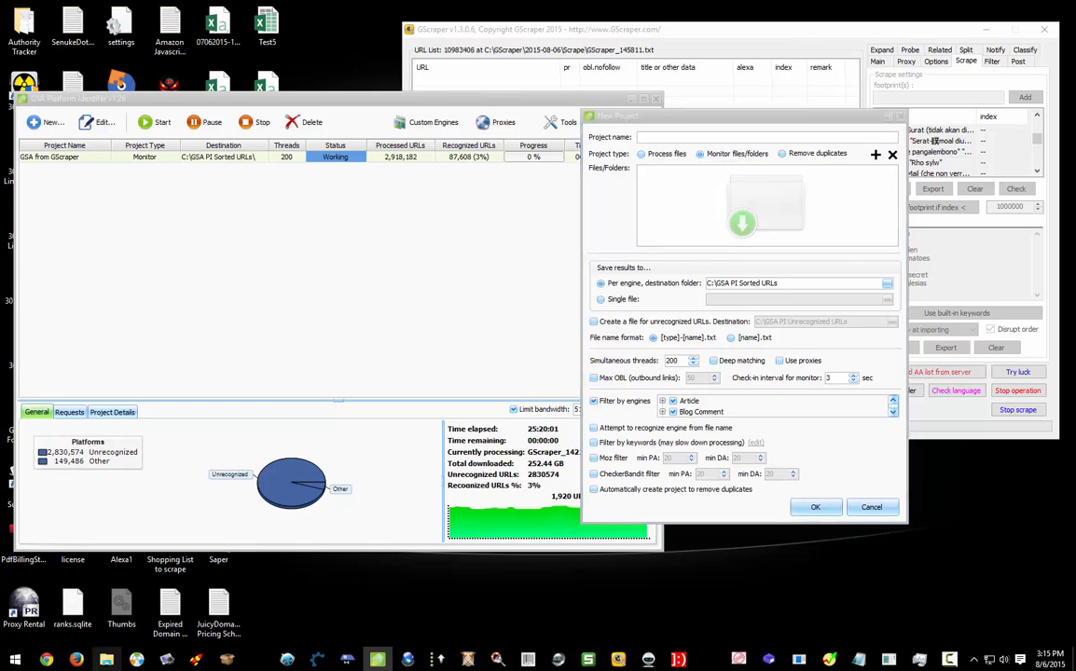
scroll(478, 564, "down", 1)
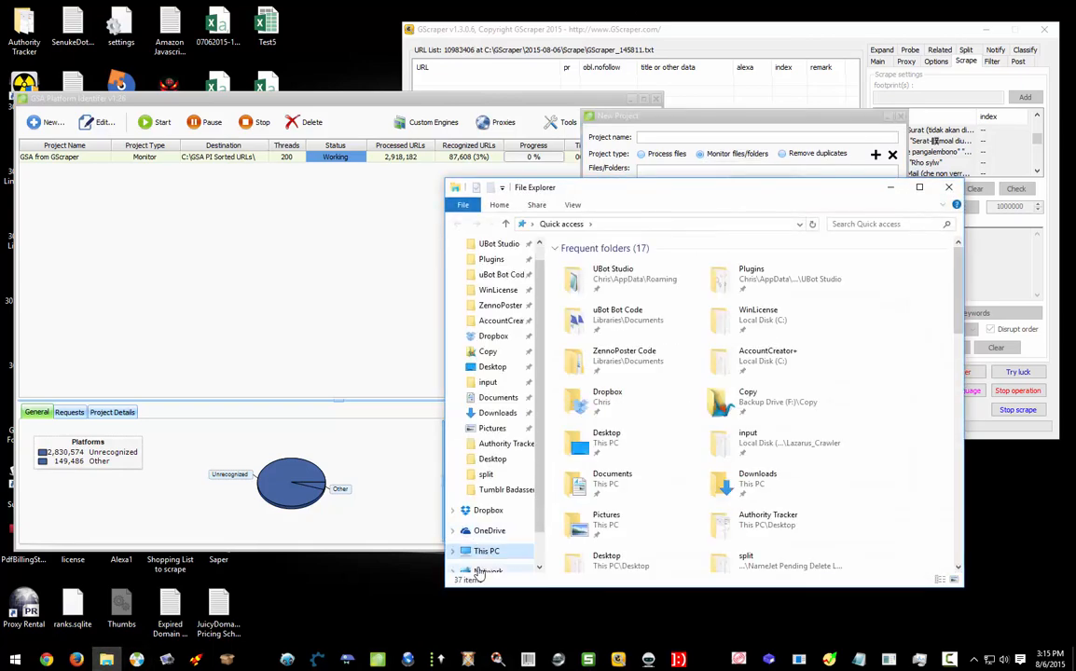
left_click(483, 552)
left_click(634, 403)
double_click(634, 403)
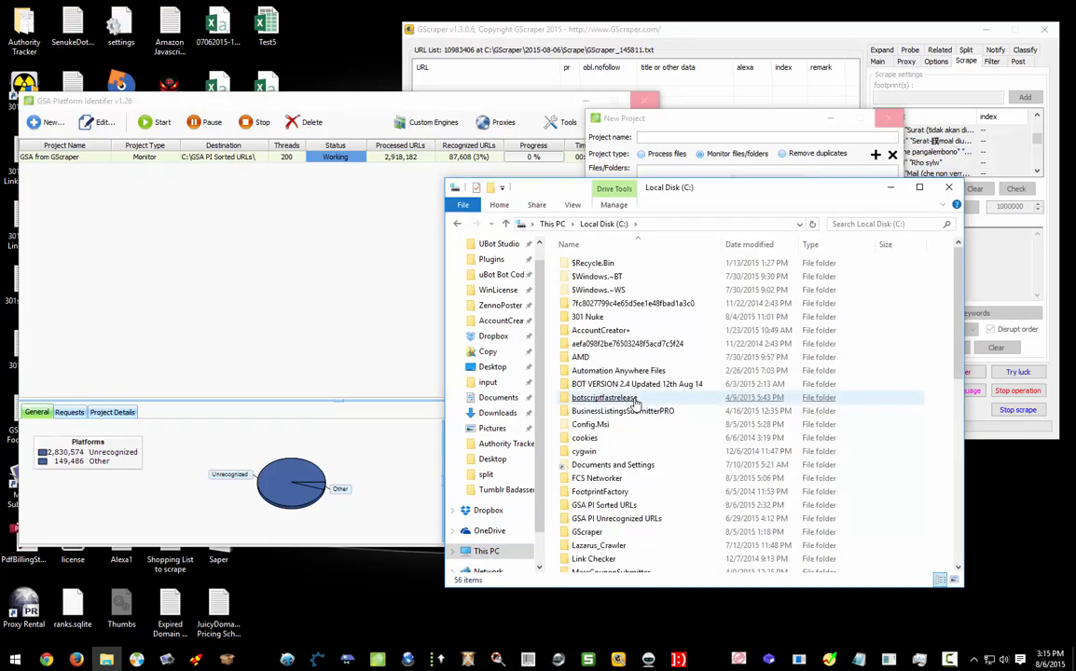
double_click(597, 481)
left_click(595, 533)
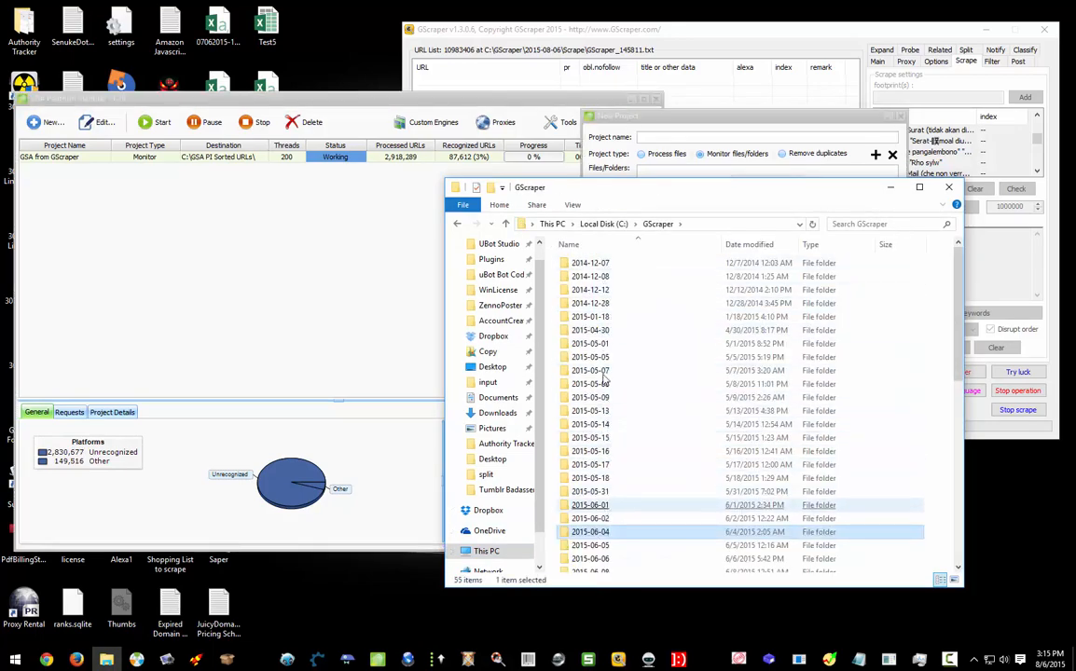
left_click(598, 304)
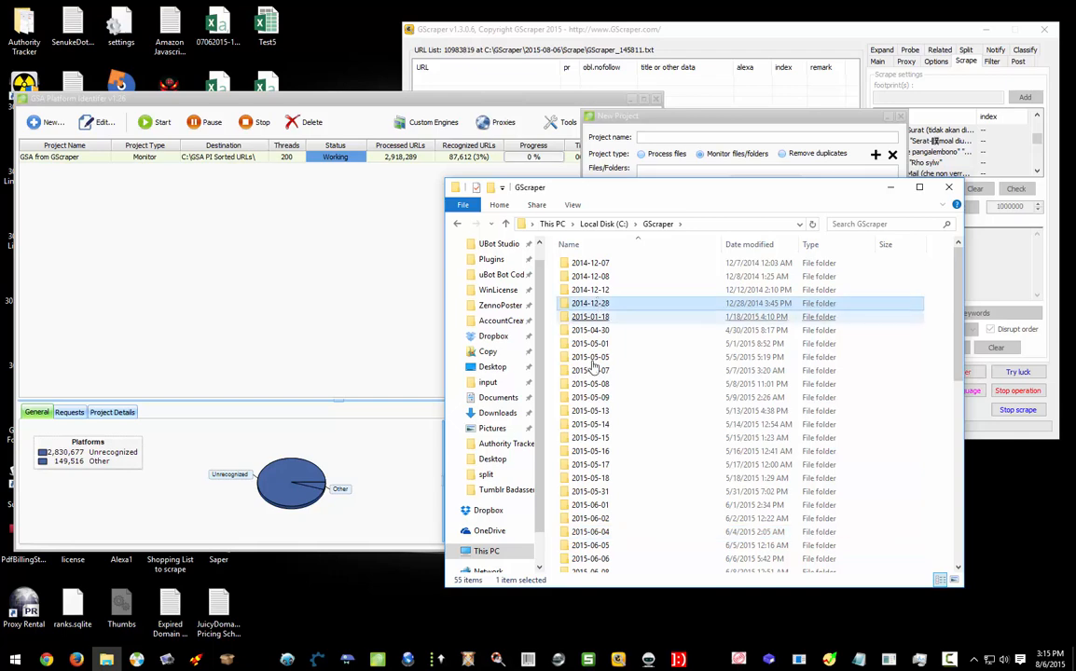
left_click(604, 440)
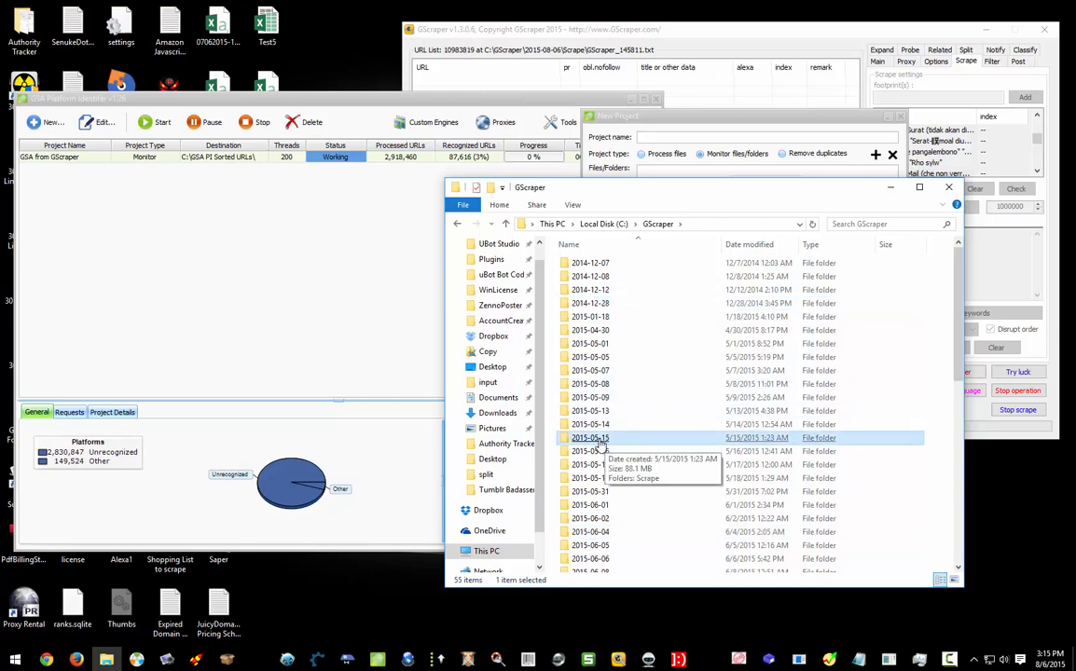
double_click(602, 444)
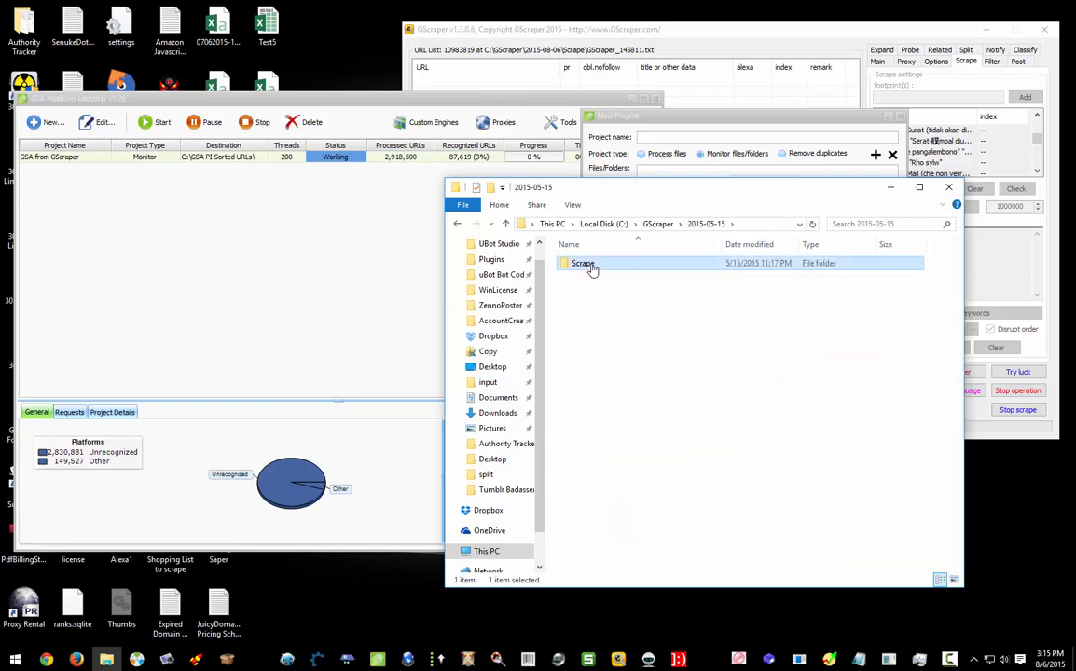
double_click(597, 263)
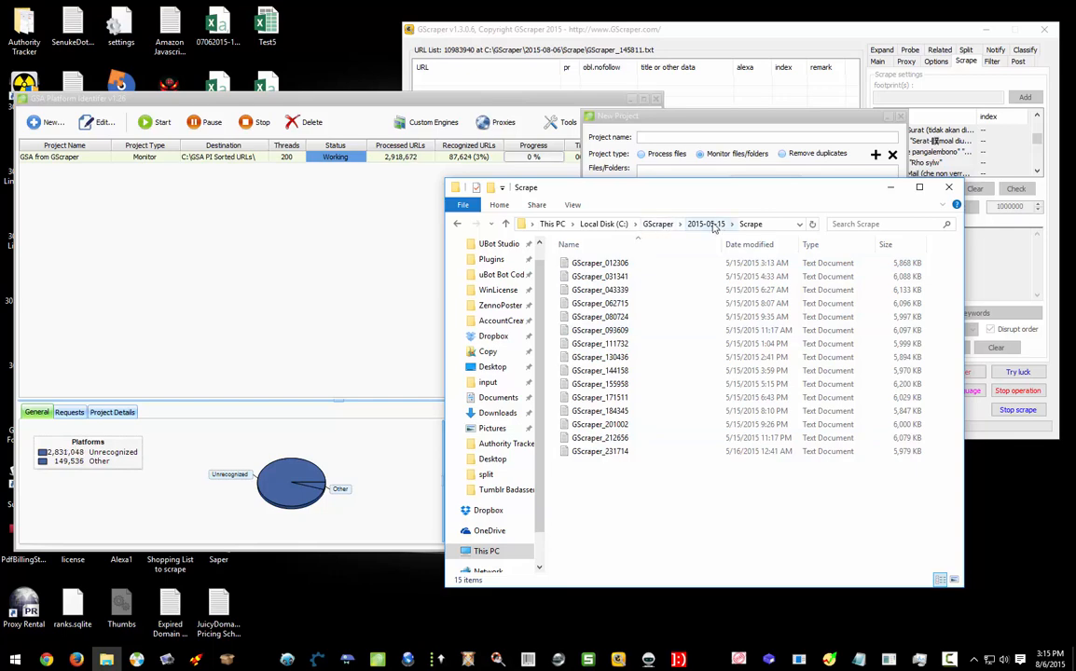
- Go back to the GScraper folder and open the 2015-08-05 and 2015-08-10 date folders
left_click(708, 224)
left_click(657, 224)
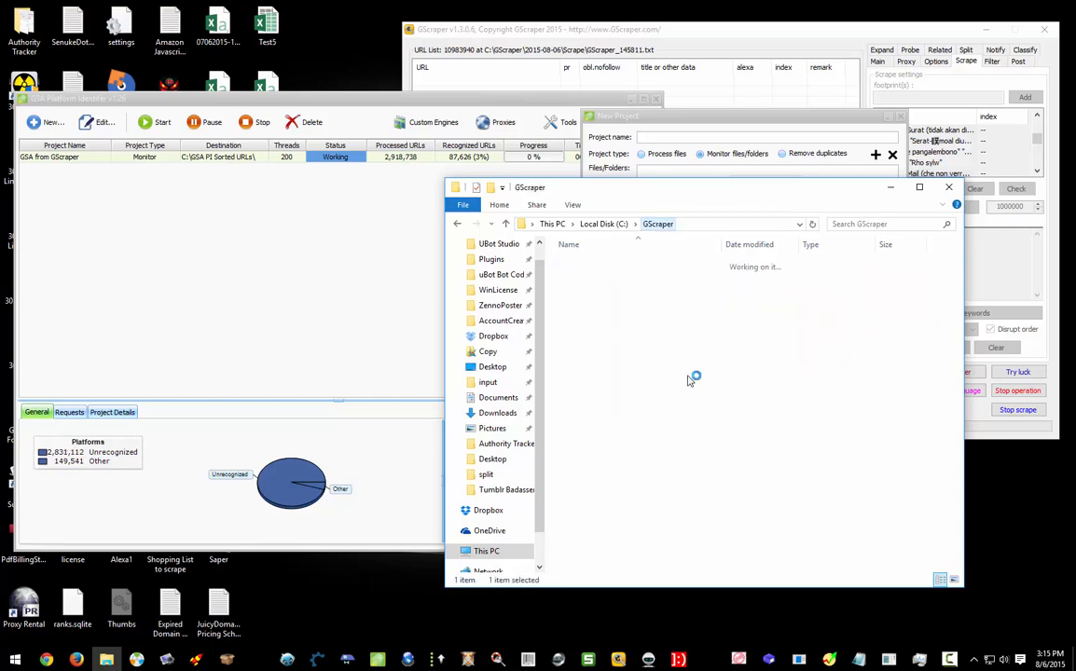
scroll(694, 431, "down", 3)
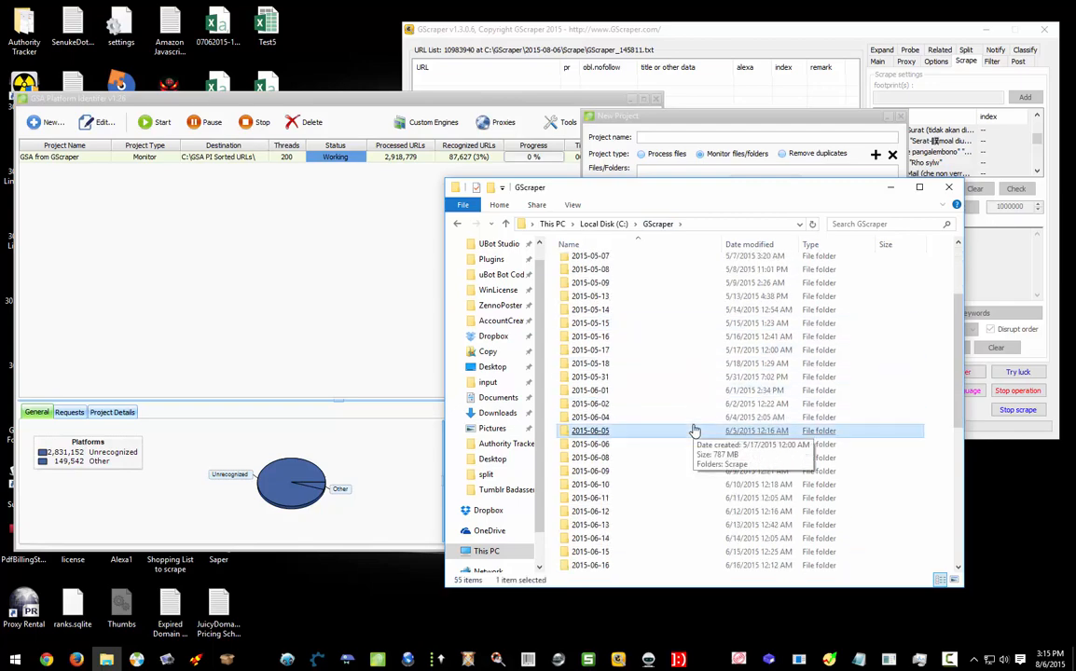
scroll(692, 432, "down", 8)
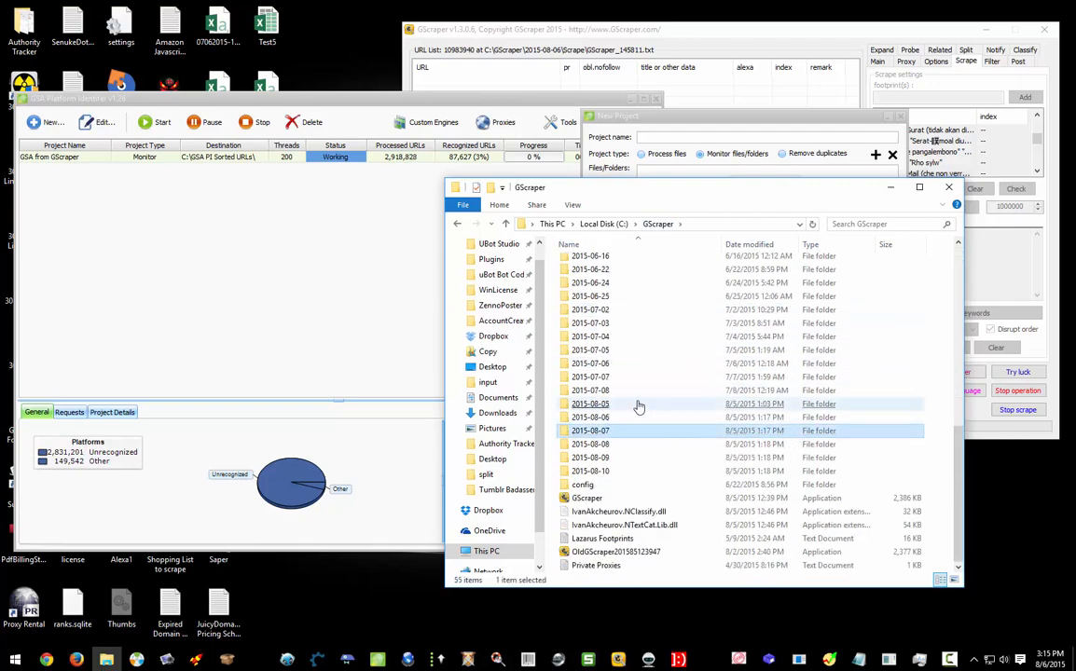
left_click(589, 406)
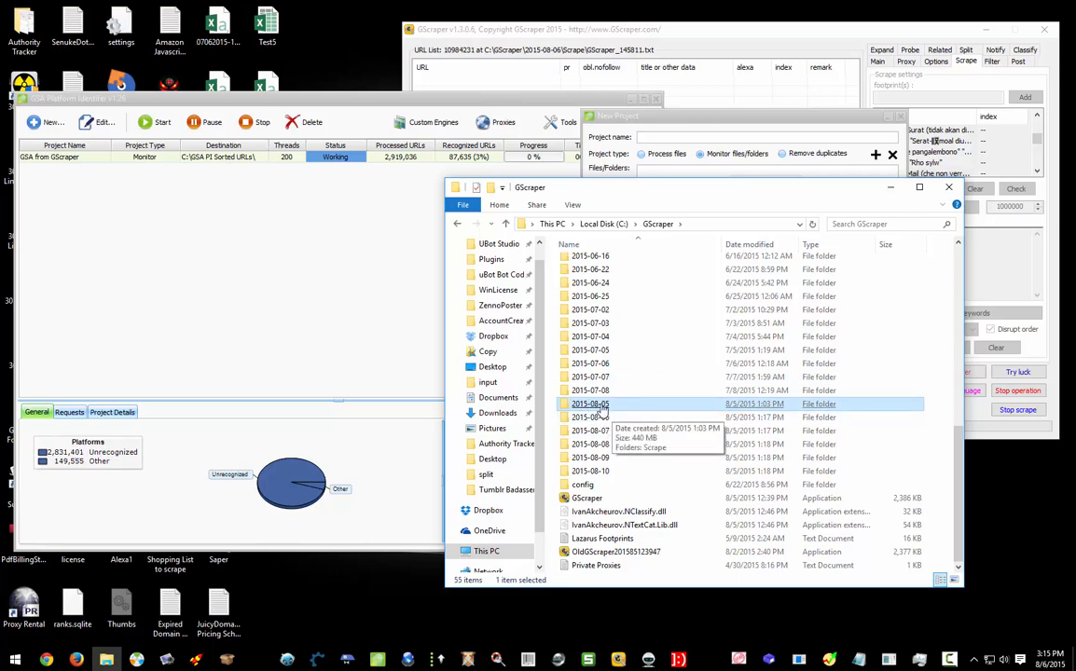
double_click(602, 411)
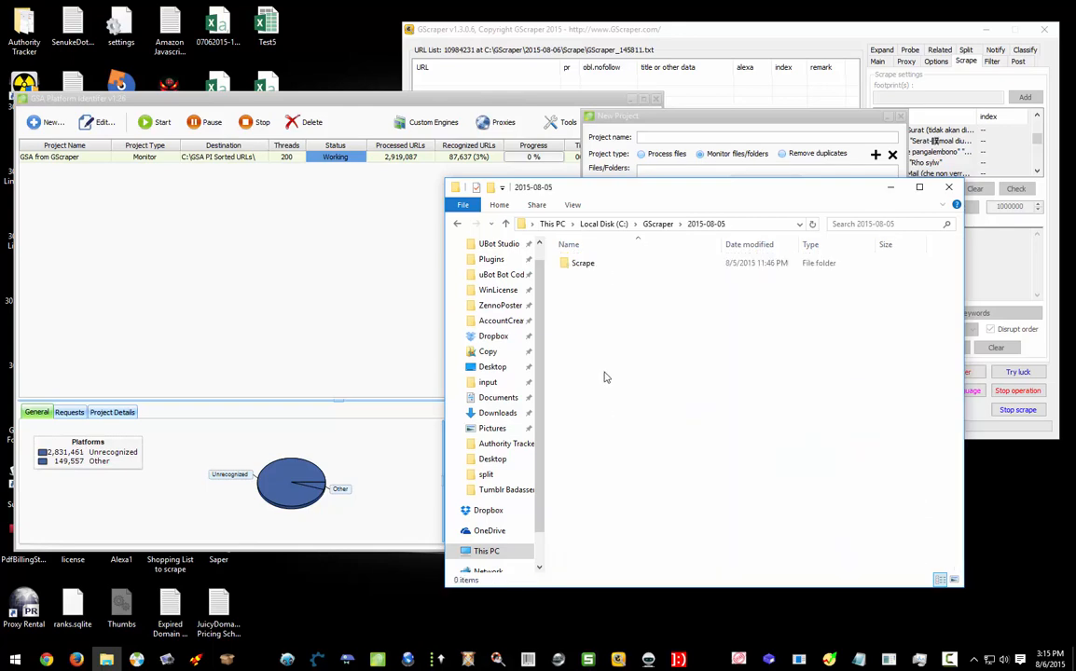
left_click(659, 225)
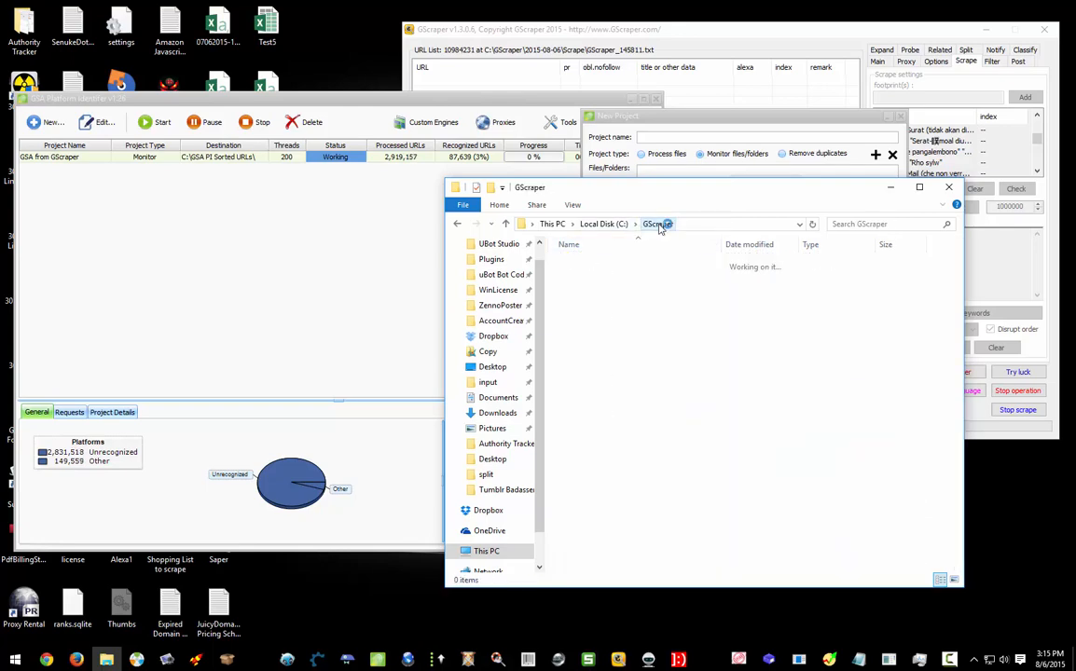
scroll(634, 454, "down", 2)
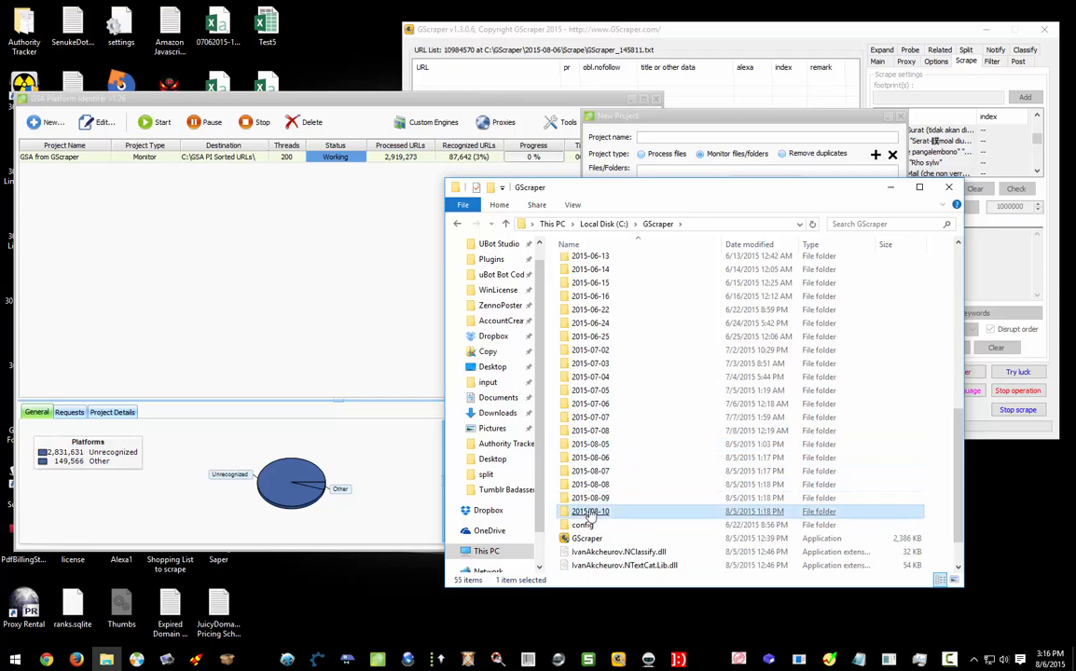
left_click(590, 512)
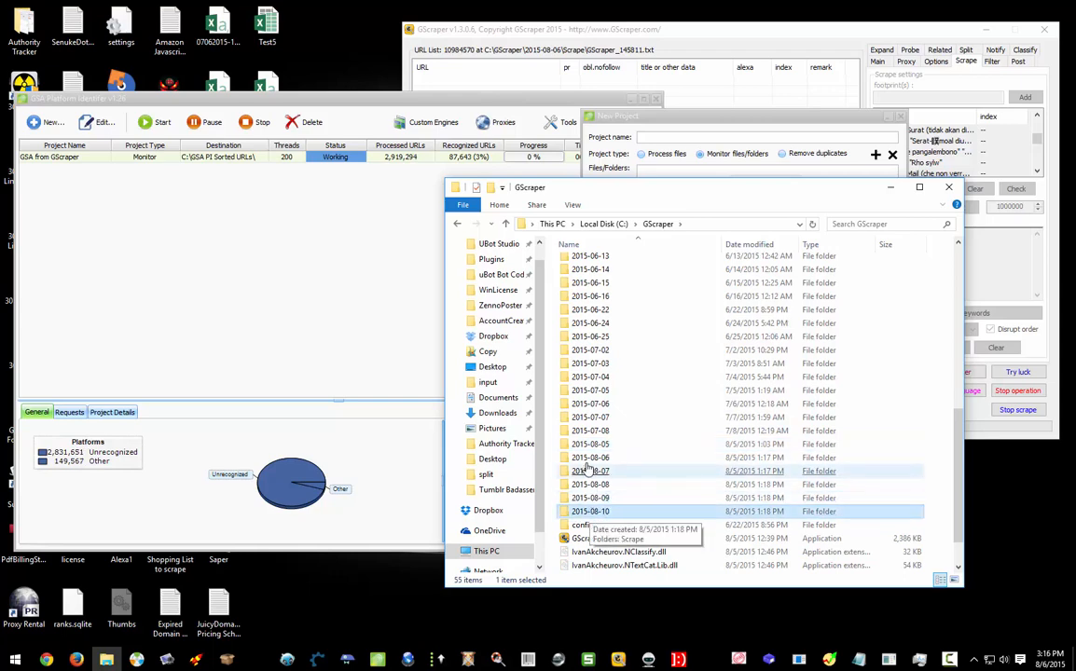
double_click(590, 512)
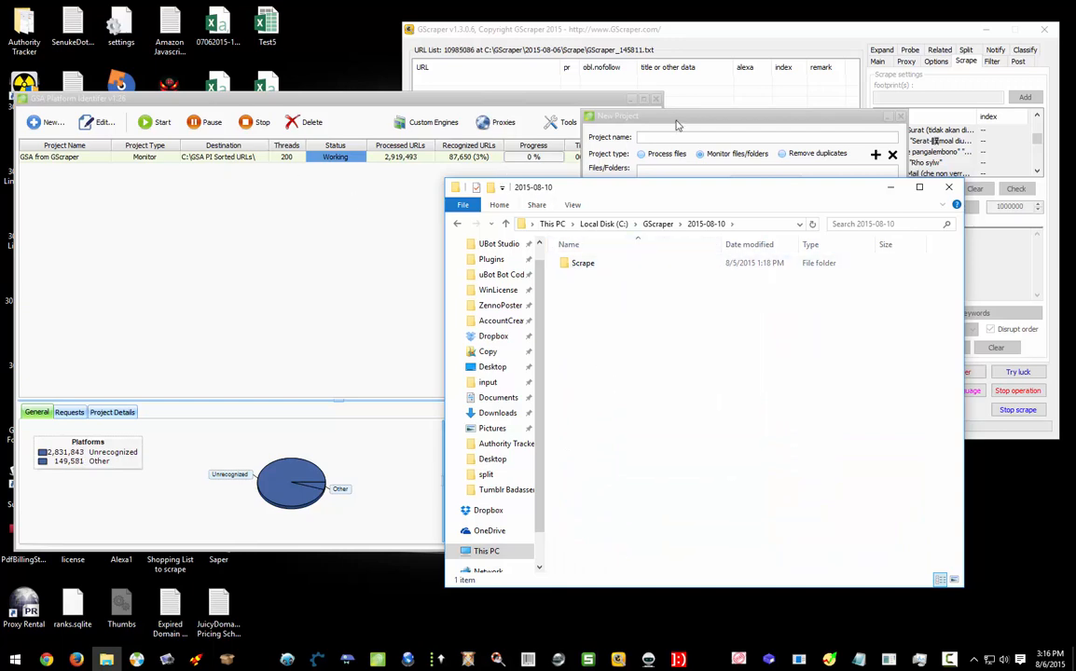
- Move the New Project dialog aside and reopen the 2015-08-05 folder inside GScraper
left_click_drag(440, 132, 287, 121)
left_click(733, 204)
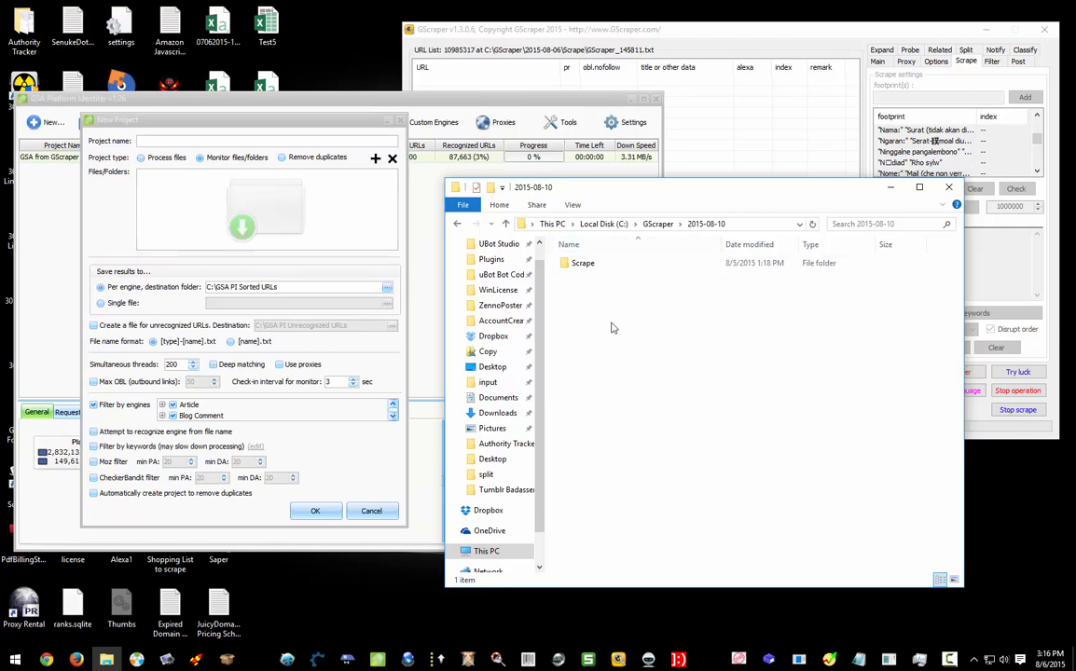
left_click(658, 224)
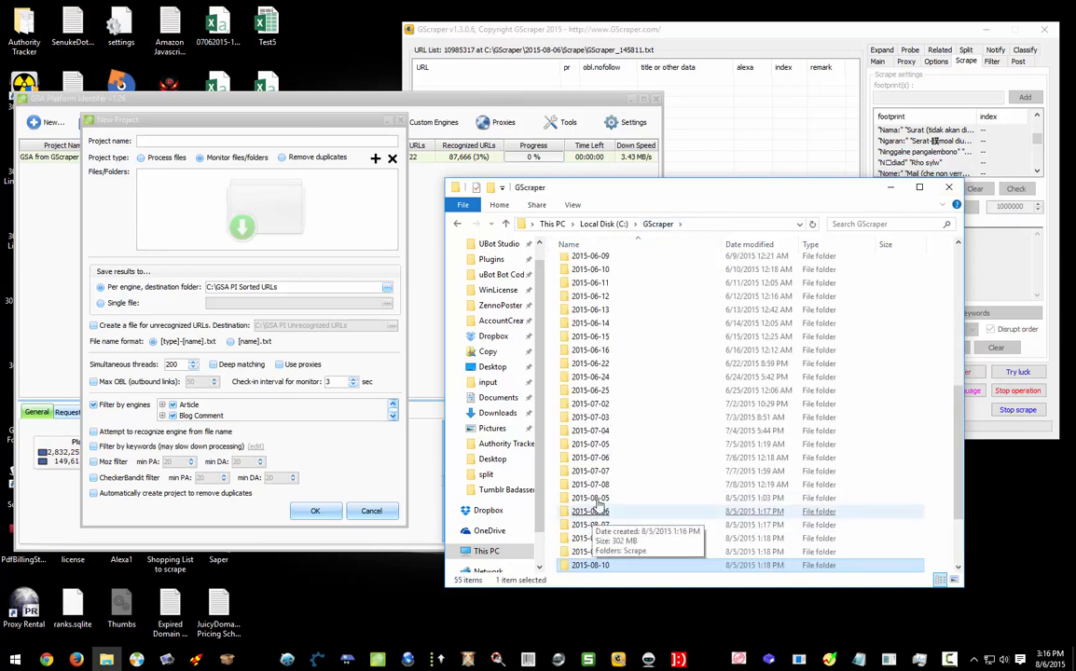
double_click(587, 498)
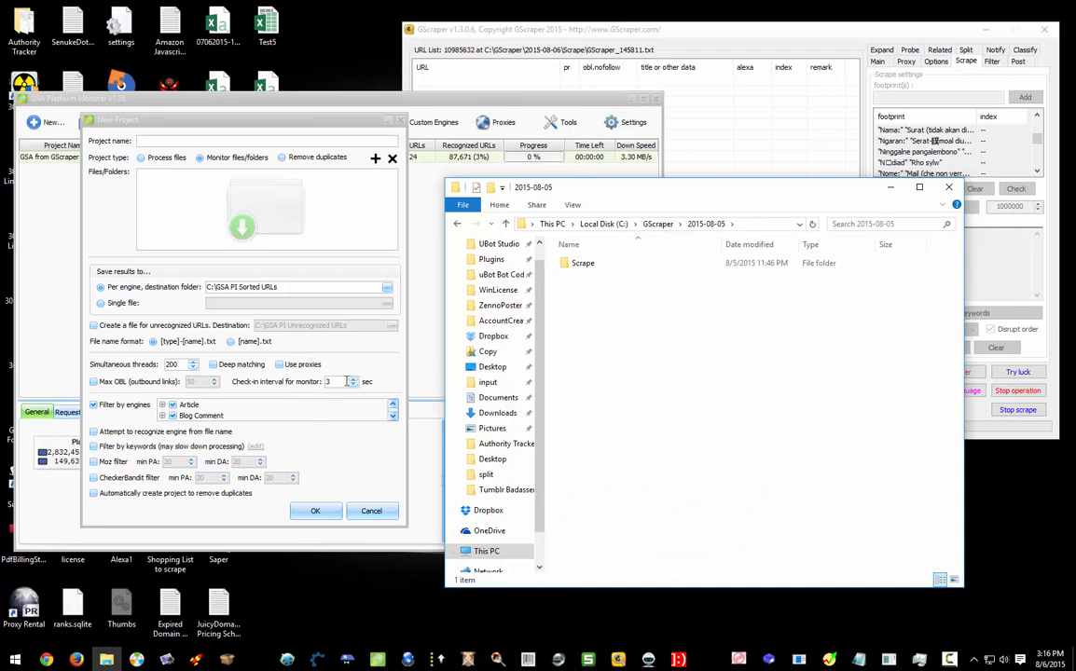
- Open the 2015-08-05 Scrape folder to view its GScraper text files, then close File Explorer
left_click(347, 381)
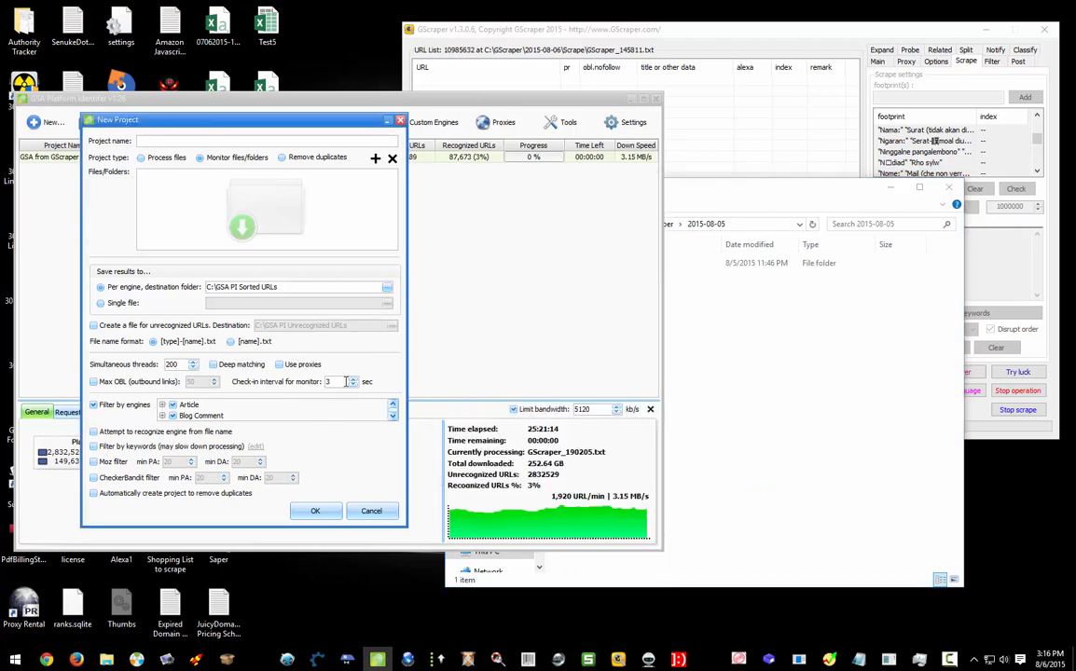
left_click(728, 372)
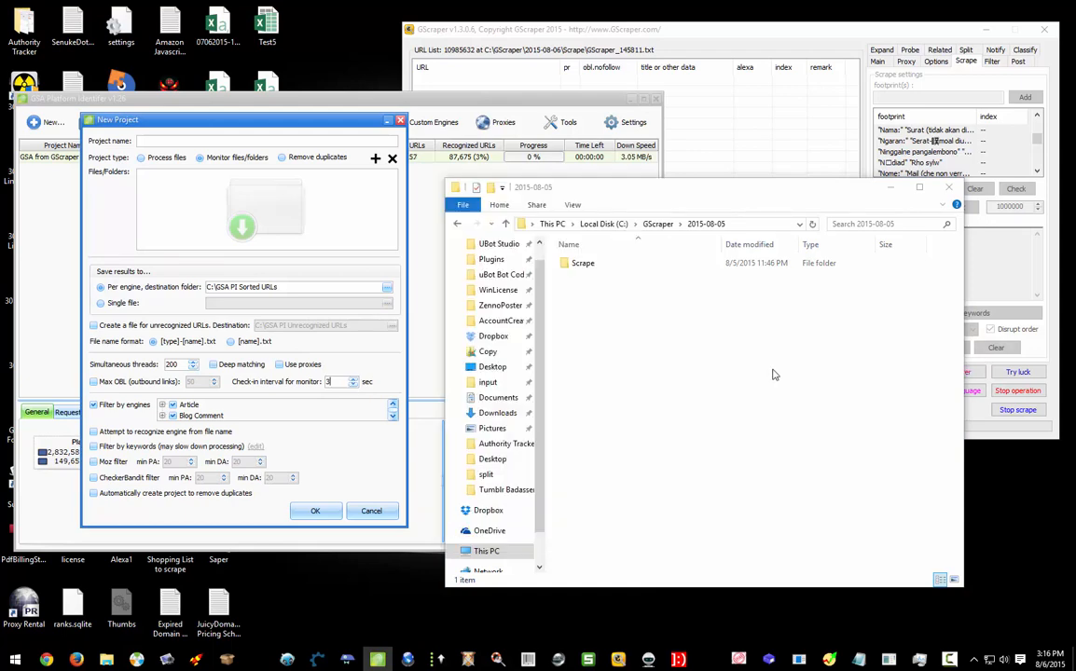
double_click(586, 263)
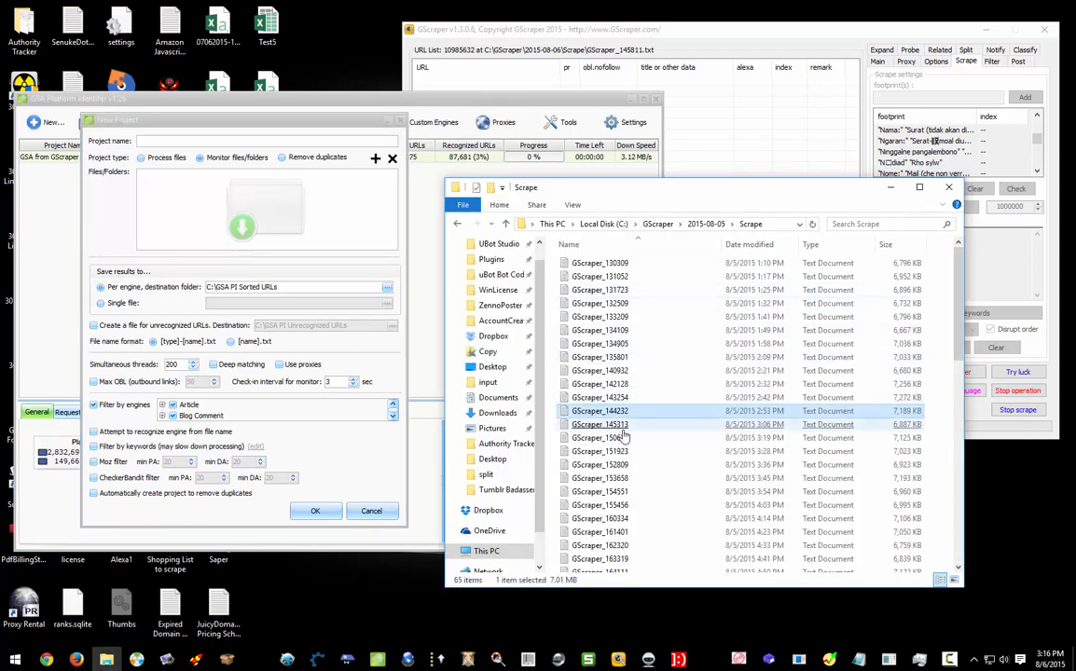
left_click(950, 189)
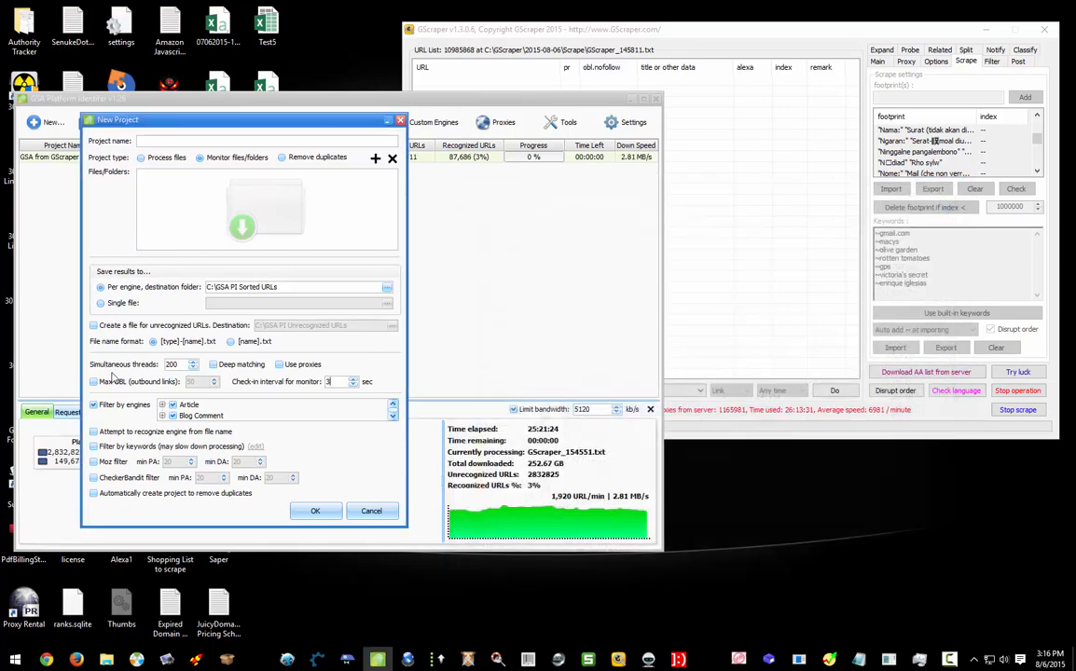
- Enable the Max OBL (outbound links) filter, then cancel the new project
left_click(93, 382)
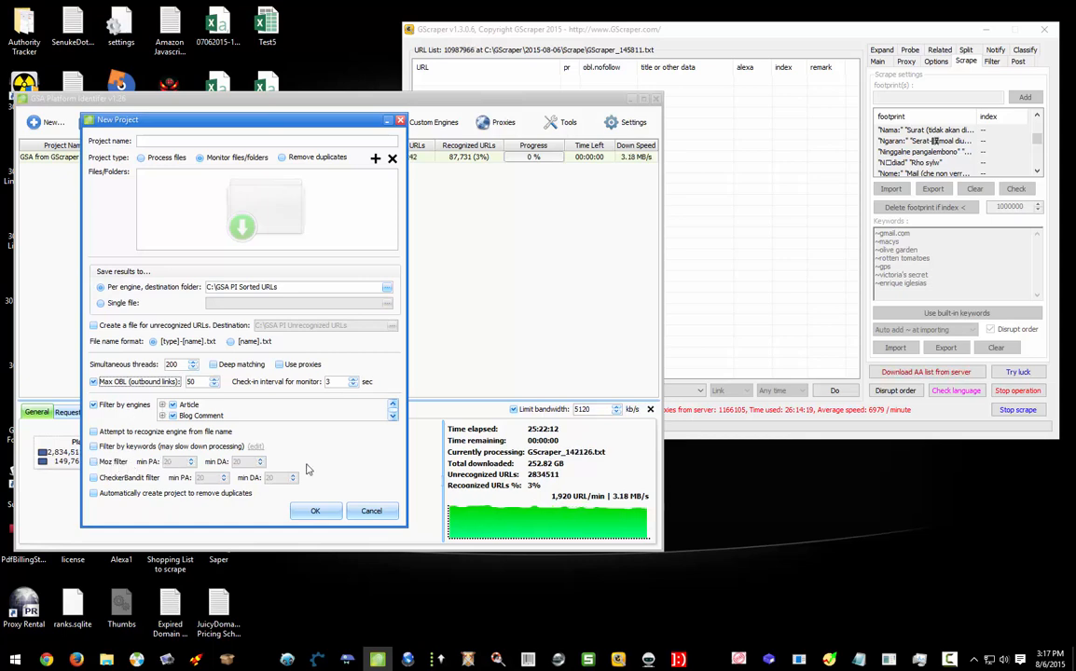
left_click(371, 512)
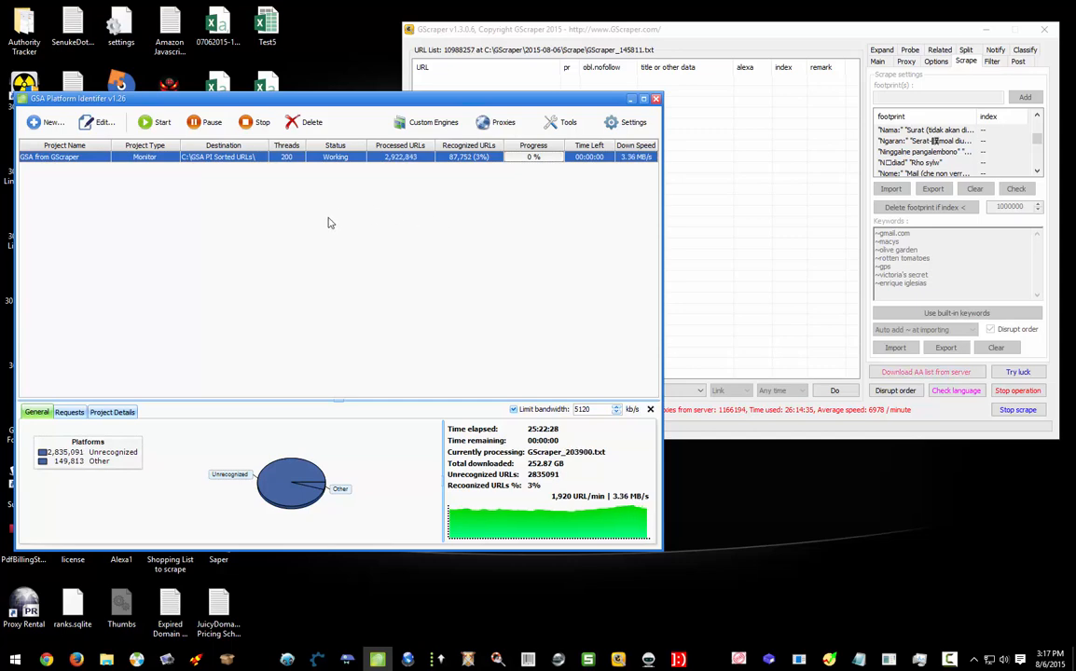
- Open the context menu of the GSA from GScraper project and dismiss it
right_click(220, 160)
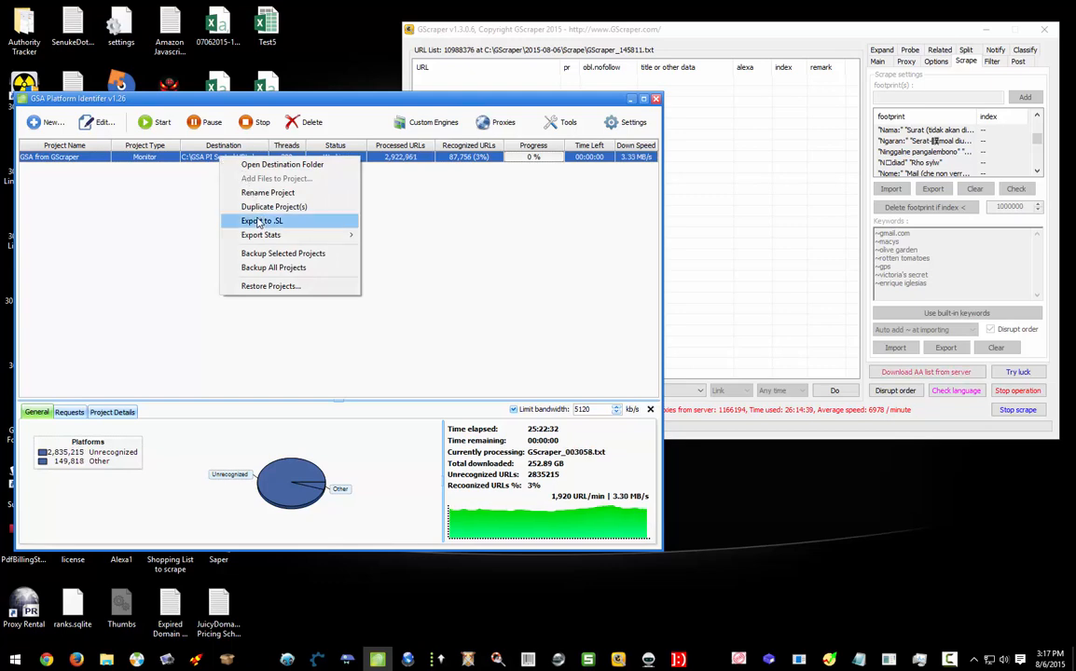
left_click(168, 244)
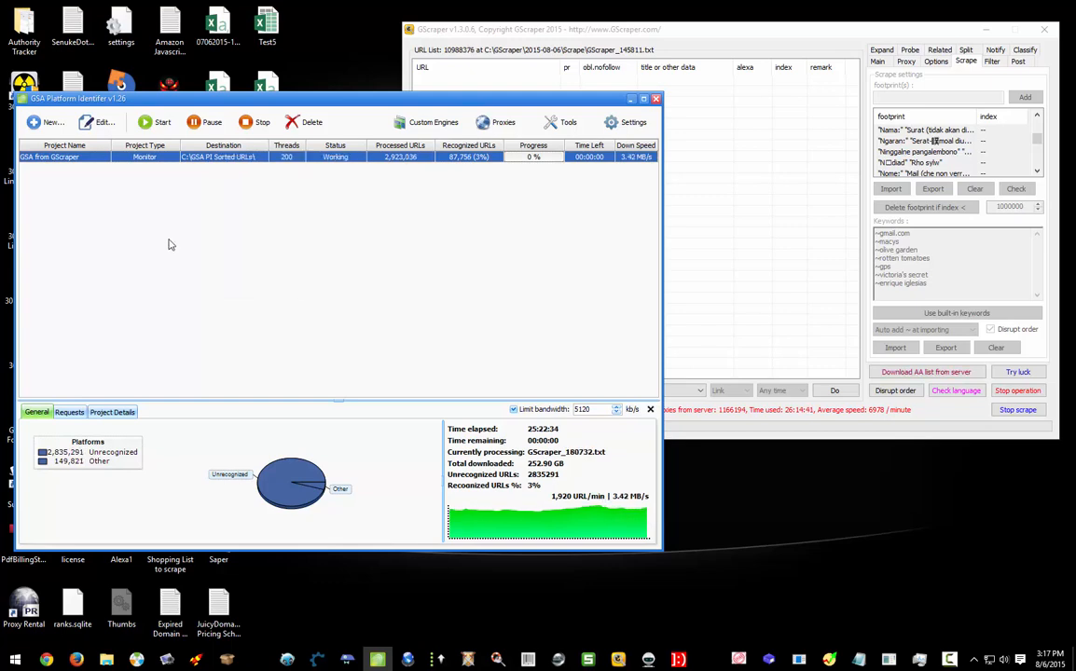